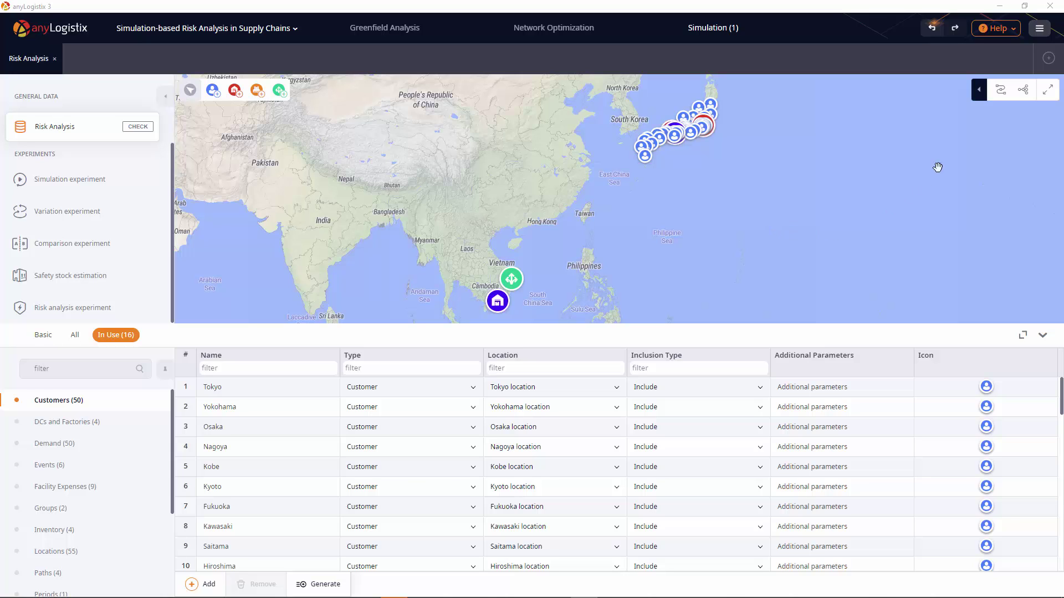
Step: Hide and re-show the customer and site markers on the map via the visibility options
left_click(977, 93)
left_click(874, 123)
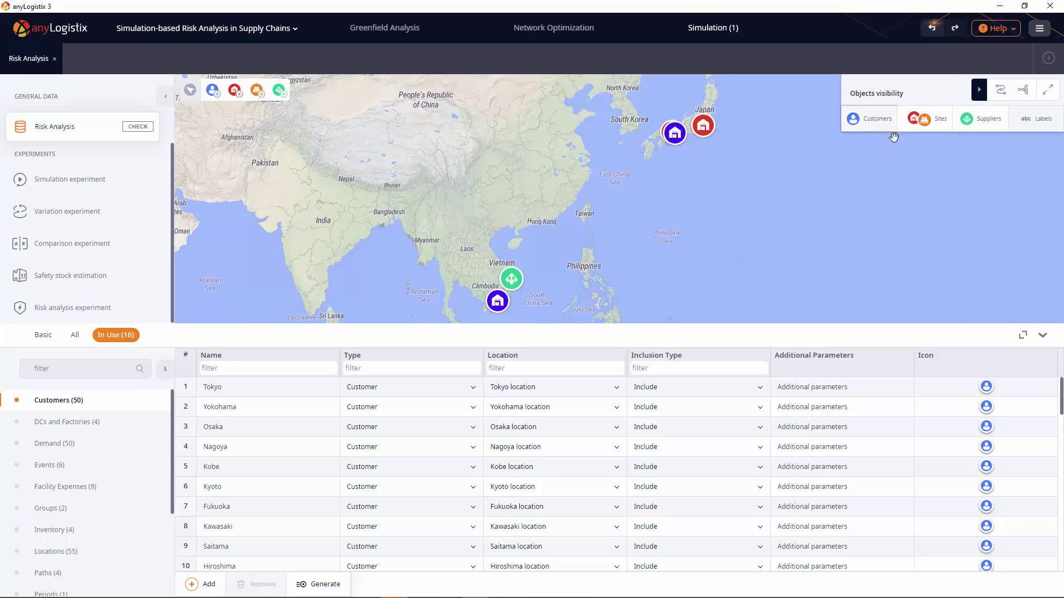
left_click(943, 130)
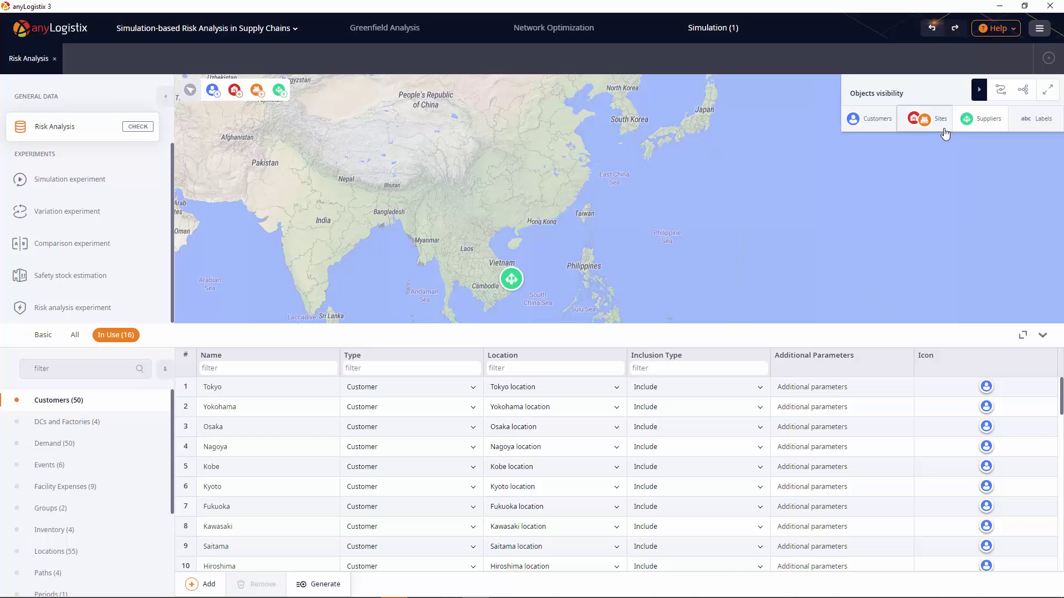
left_click(945, 132)
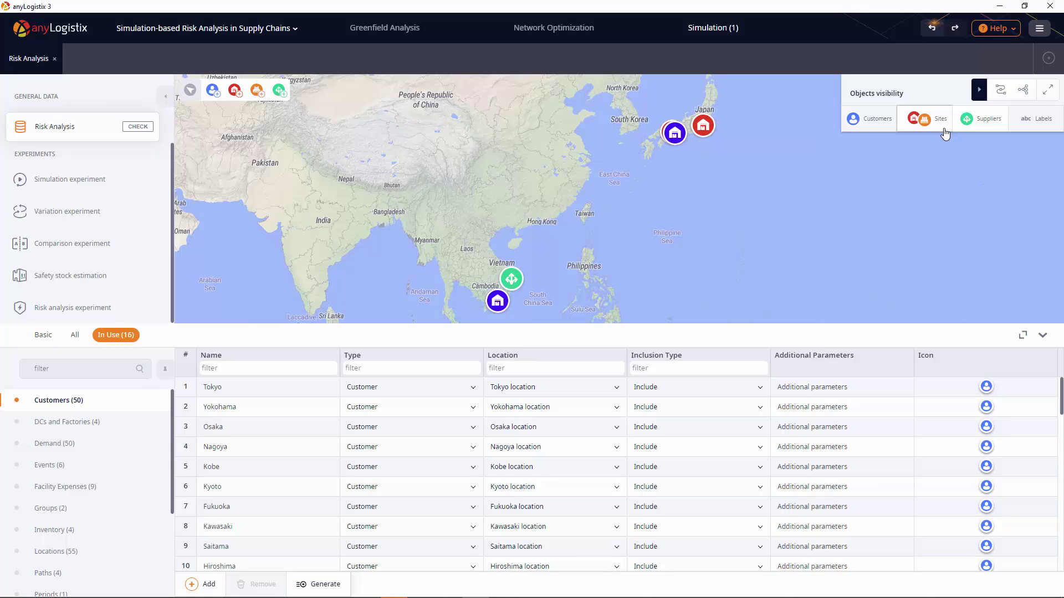
left_click(878, 135)
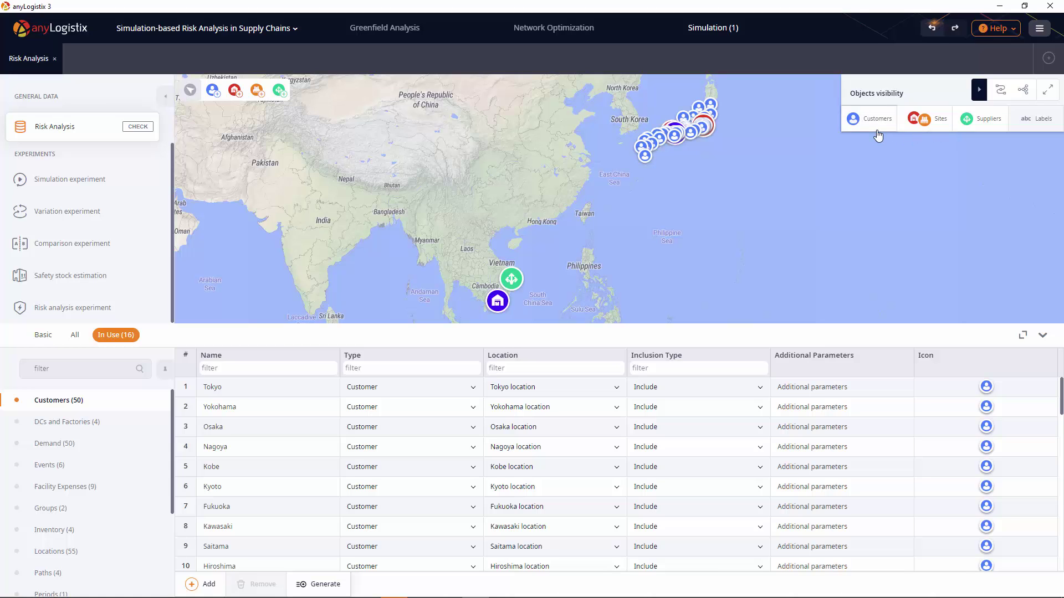
left_click(979, 90)
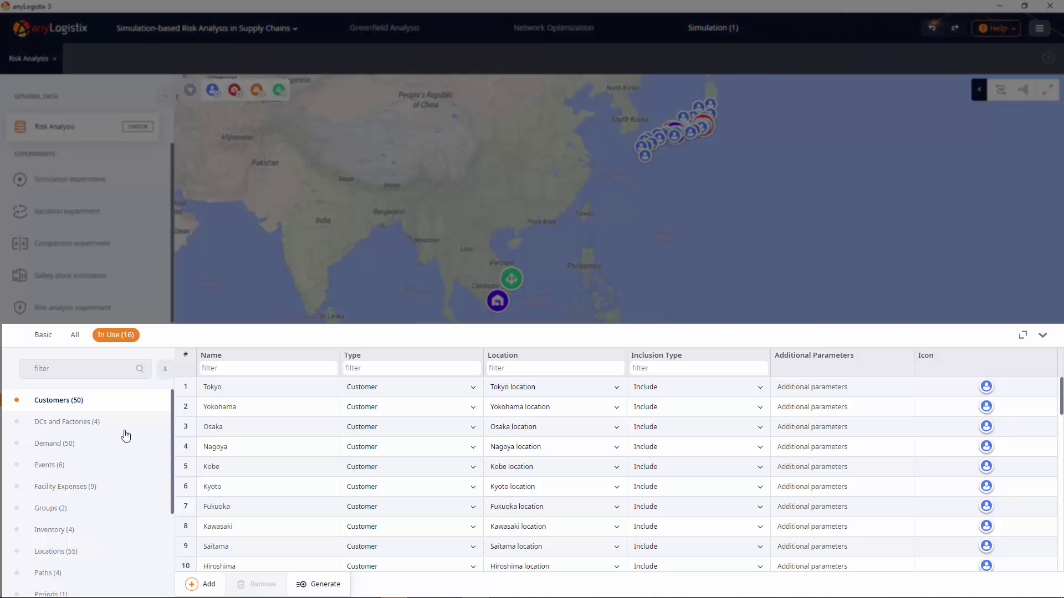
Step: Browse the DCs and Factories, Suppliers and Products tables, ending on Demand (50)
left_click(126, 431)
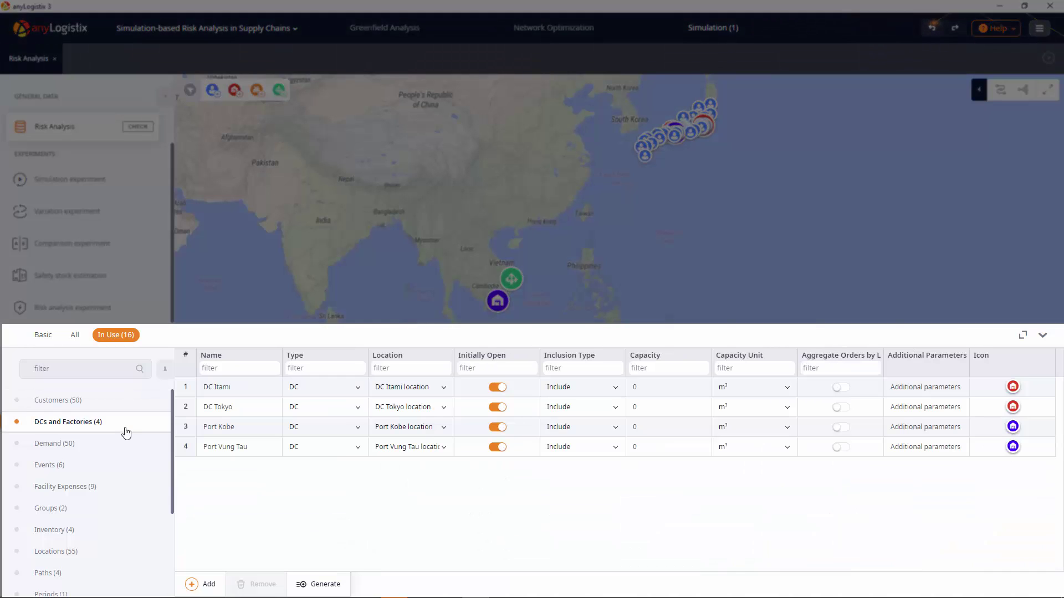
scroll(126, 432, "down", 3)
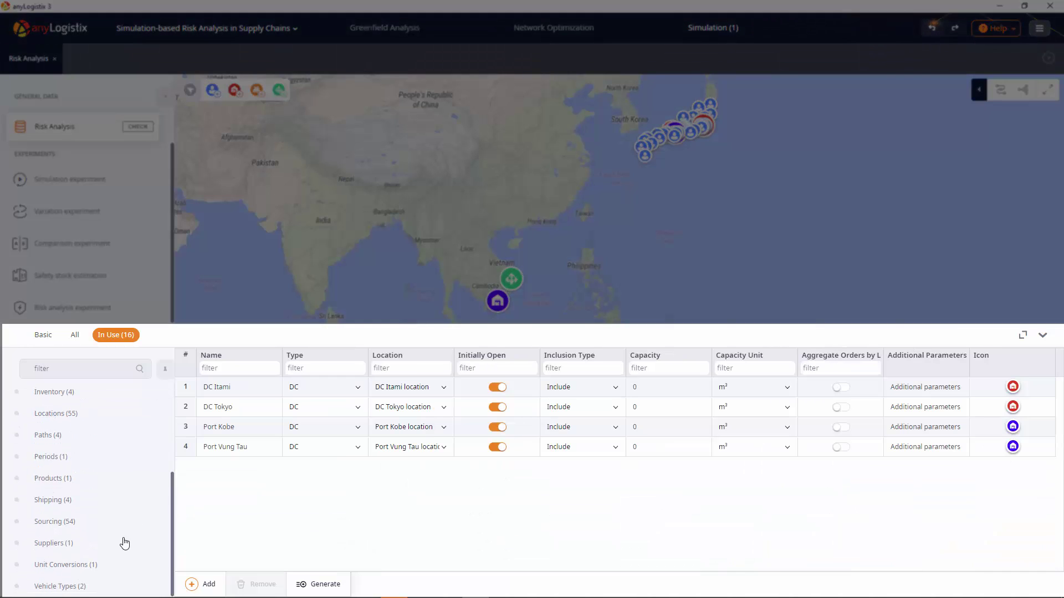
left_click(122, 545)
left_click(125, 479)
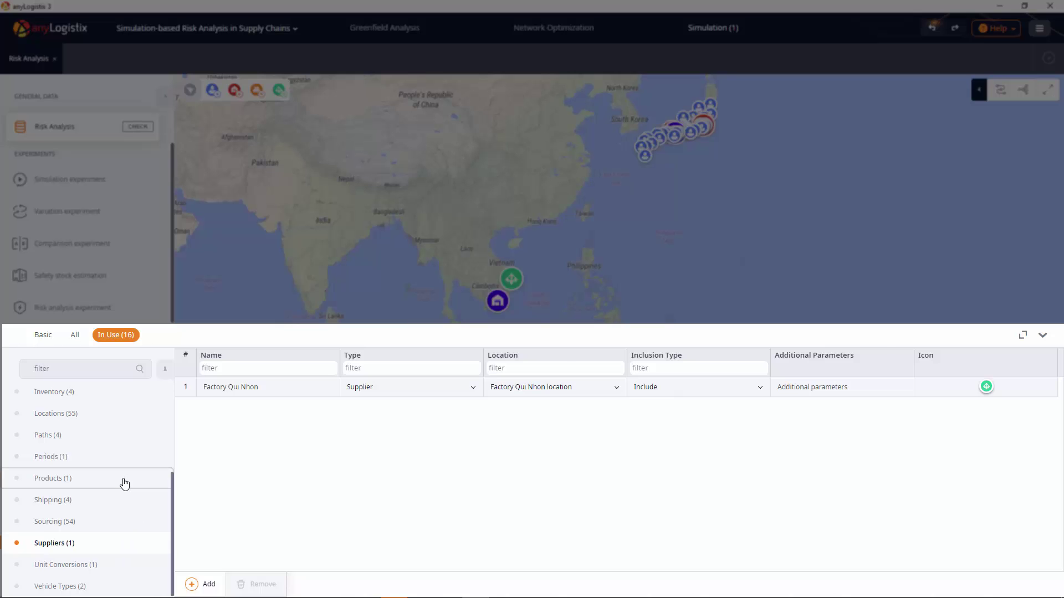
scroll(124, 484, "up", 2)
scroll(123, 477, "up", 1)
left_click(107, 451)
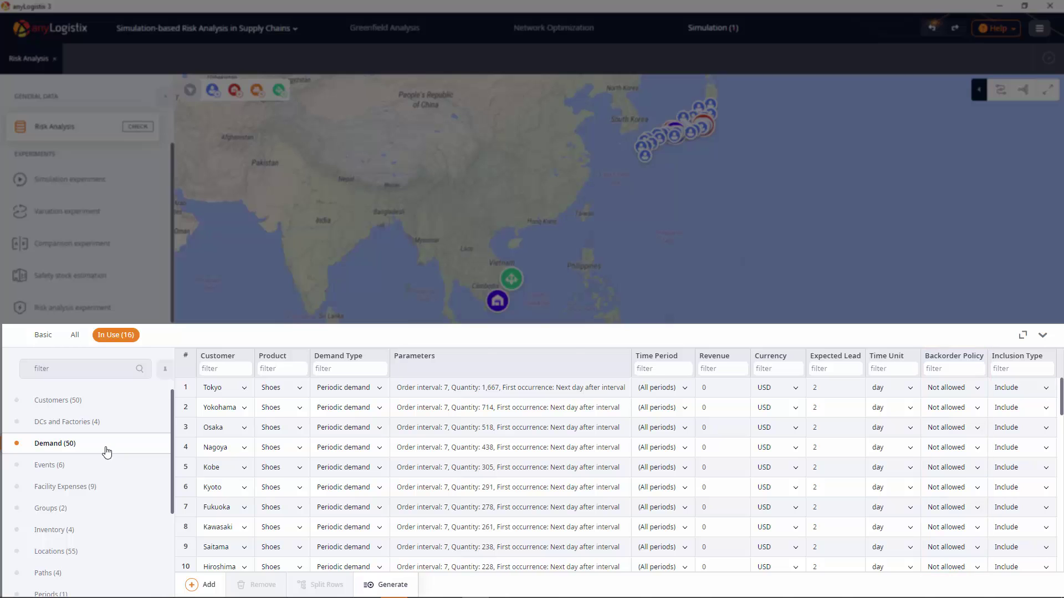
Step: Open the Inventory (4) table to review the port and DC inventory policies
left_click(124, 532)
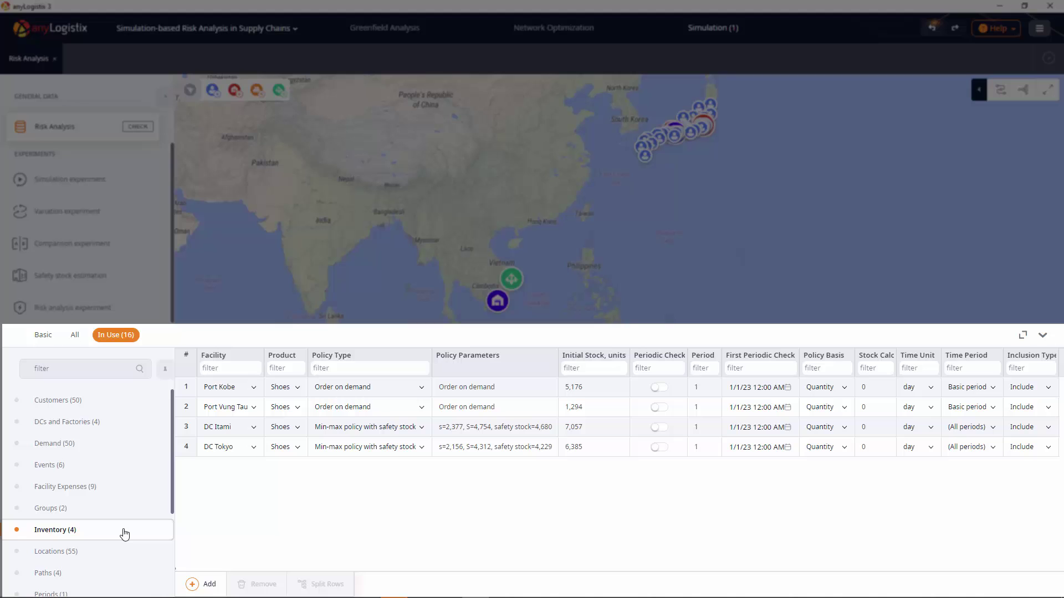
scroll(124, 532, "down", 3)
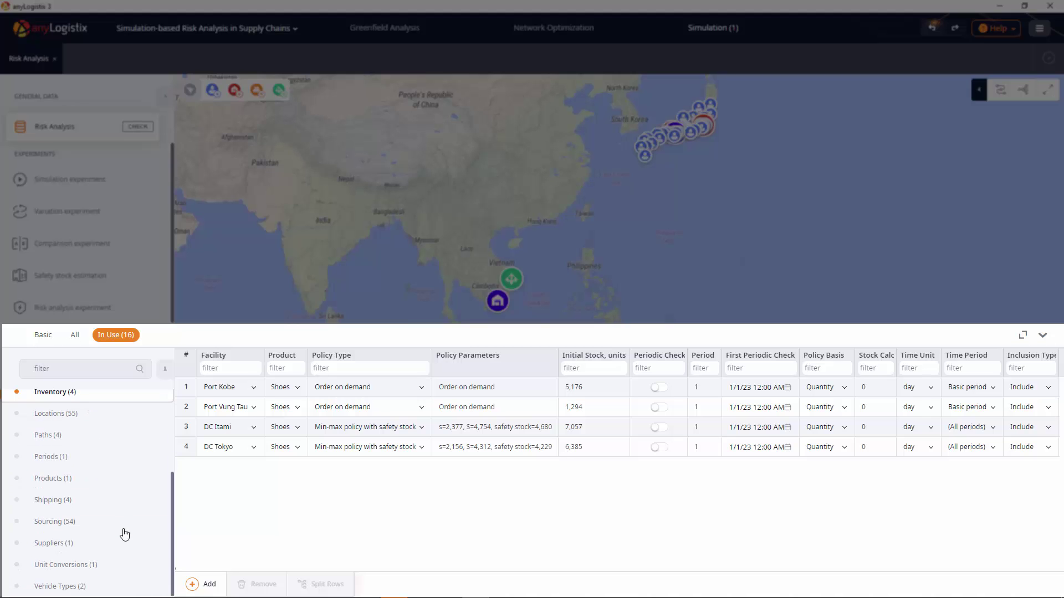
Step: Review Sourcing (54), Vehicle Types (2) and Paths (4), finishing on Facility Expenses (9)
left_click(125, 529)
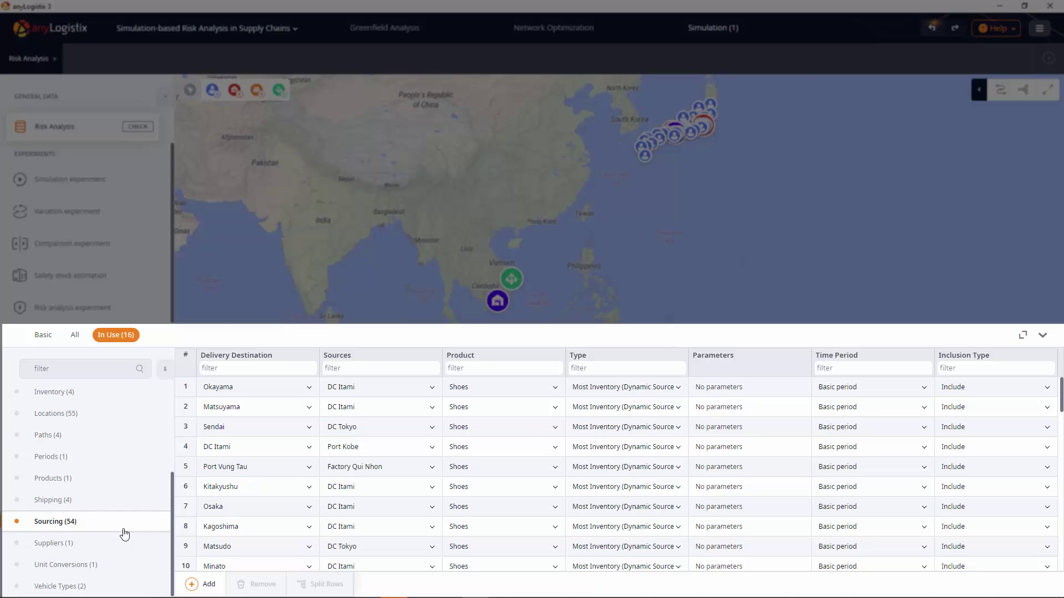
left_click(120, 587)
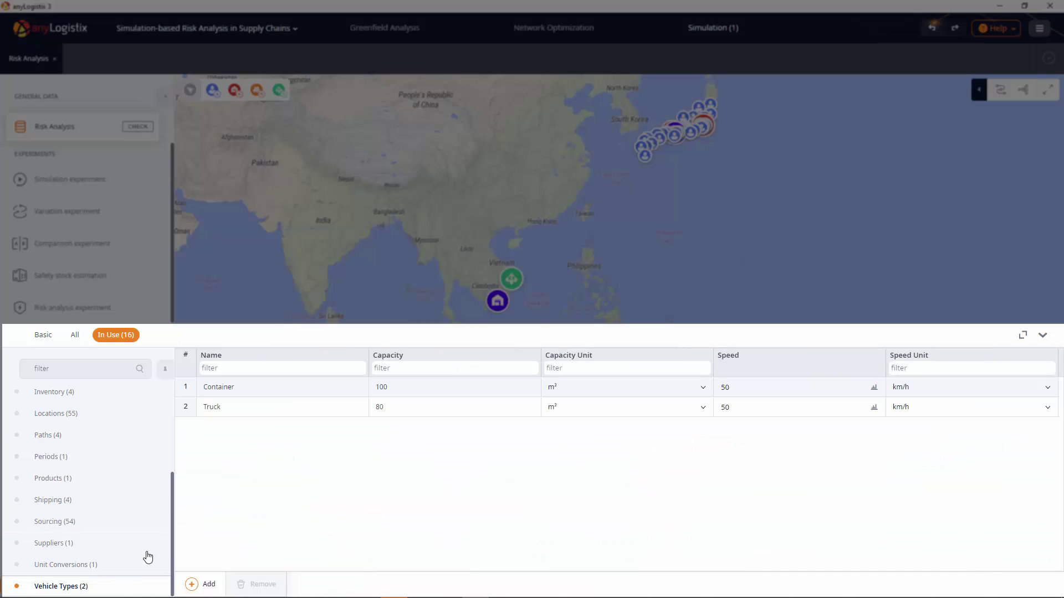
left_click(140, 440)
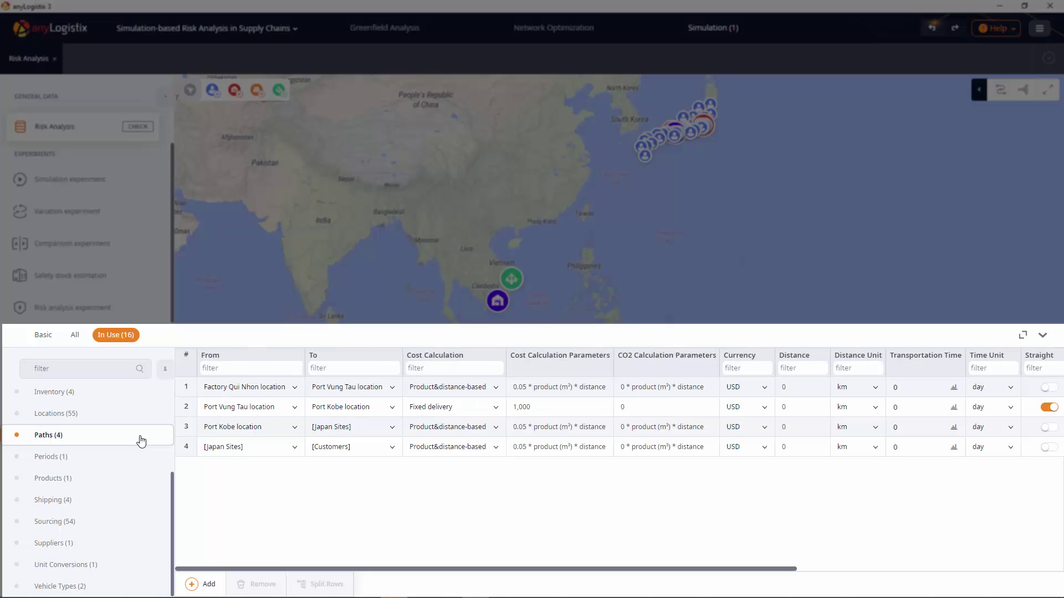
scroll(141, 441, "up", 3)
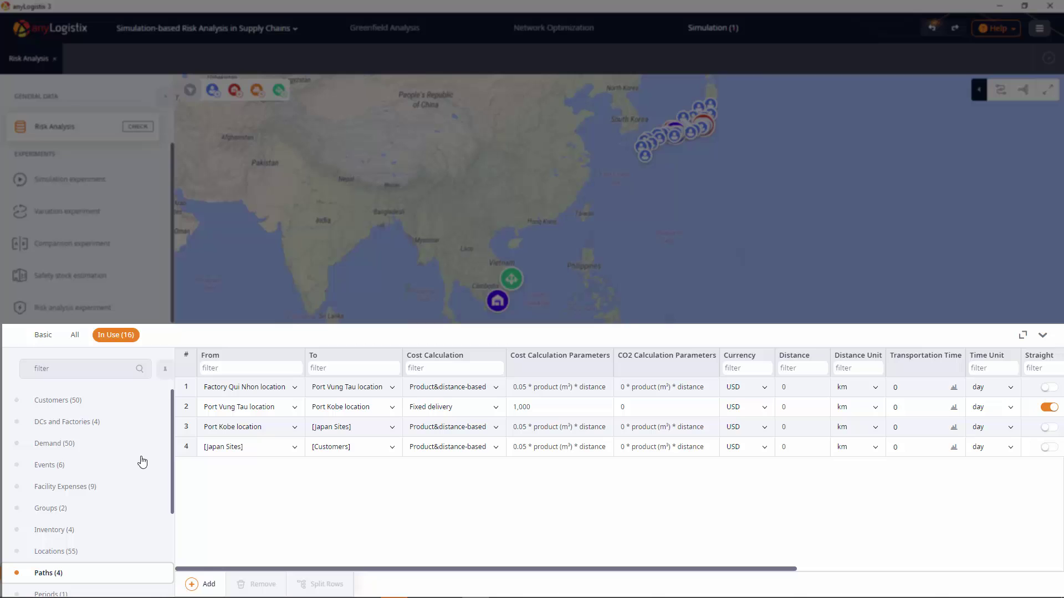
left_click(124, 489)
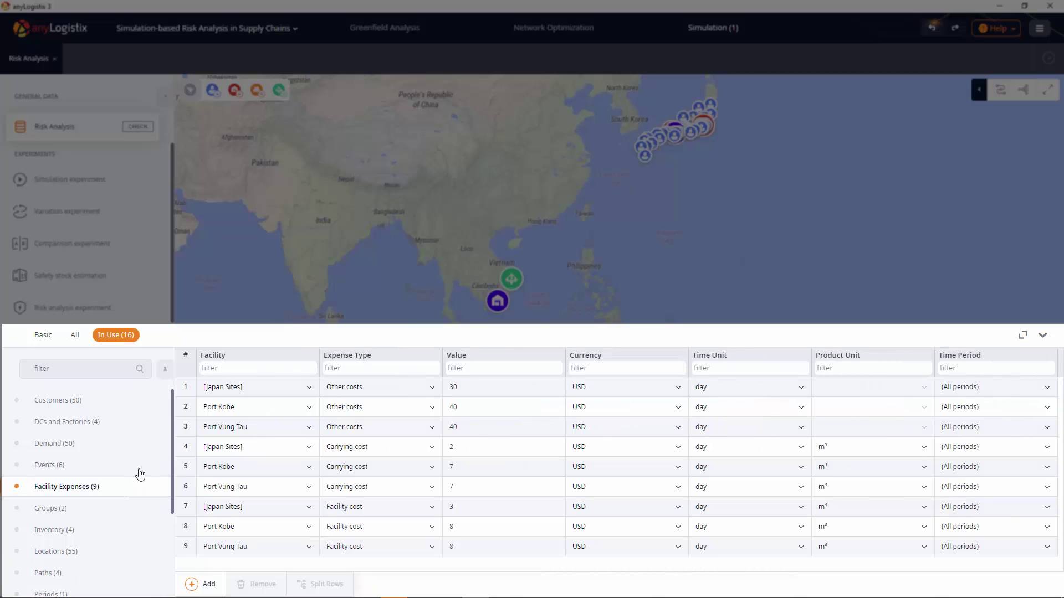
Step: Check the six disruption Events and open the Risk analysis experiment (30 replications, 11 threads)
left_click(141, 471)
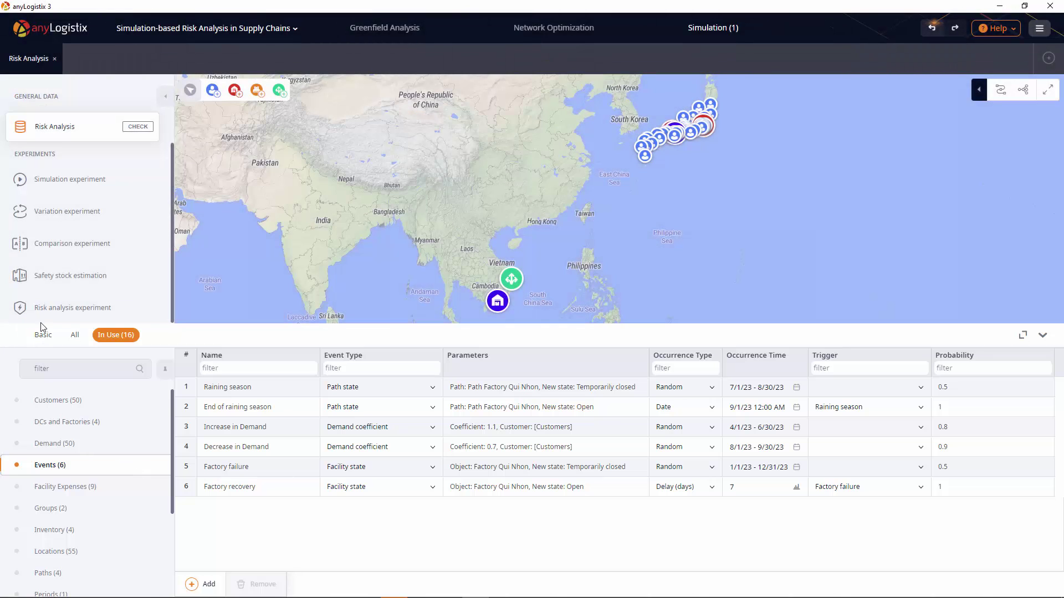
left_click(37, 309)
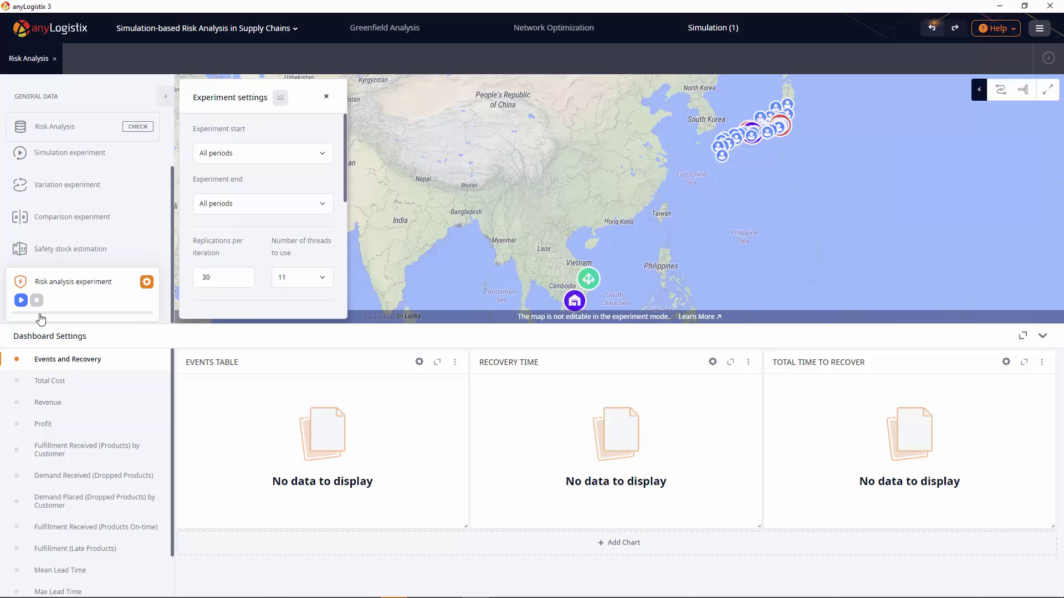
Step: Run the risk analysis experiment and scroll through the Target Service Level results
left_click(21, 300)
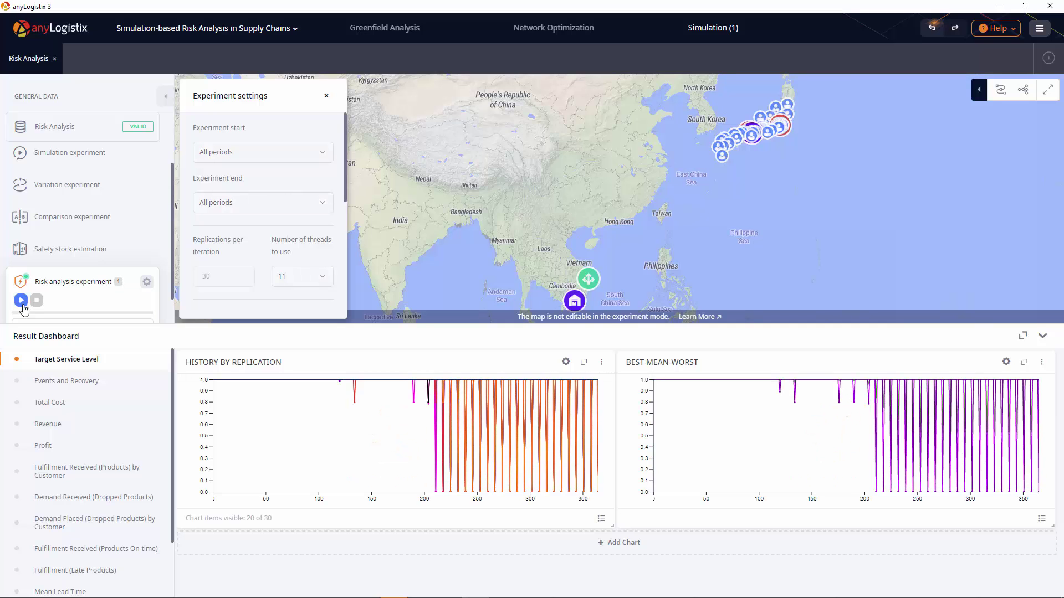
scroll(23, 309, "down", 1)
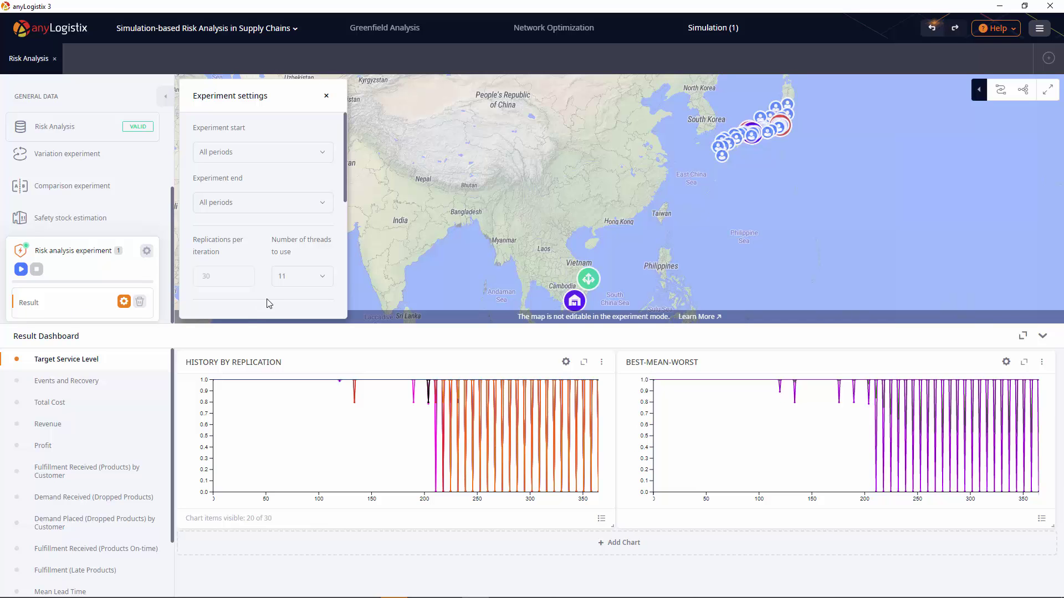
scroll(270, 301, "down", 2)
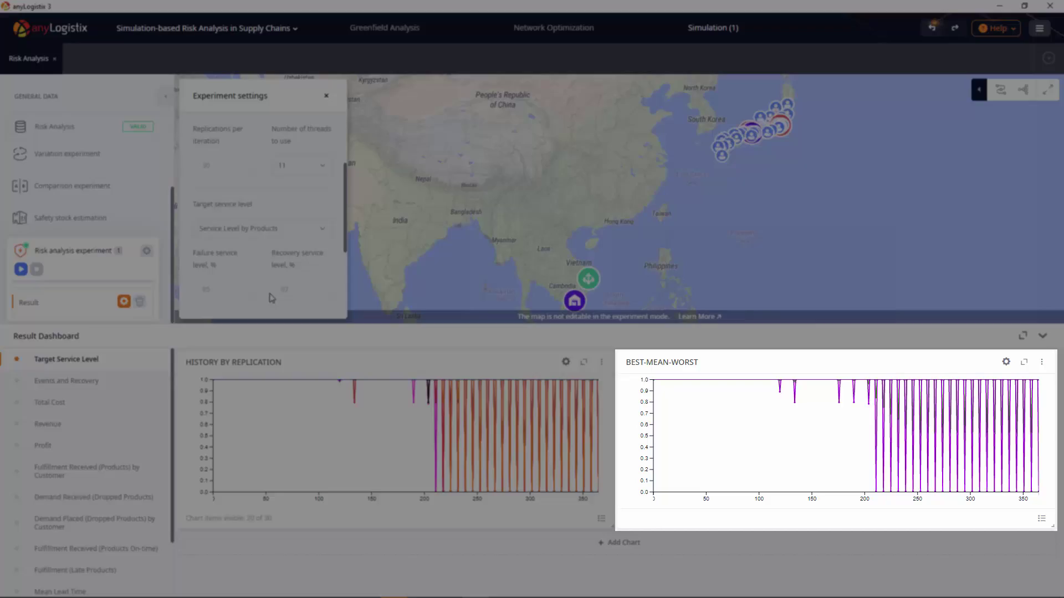
Step: Expand the Target Service Level best-mean-worst chart with its Best, Mean, Worst legend, then close it
left_click(1027, 367)
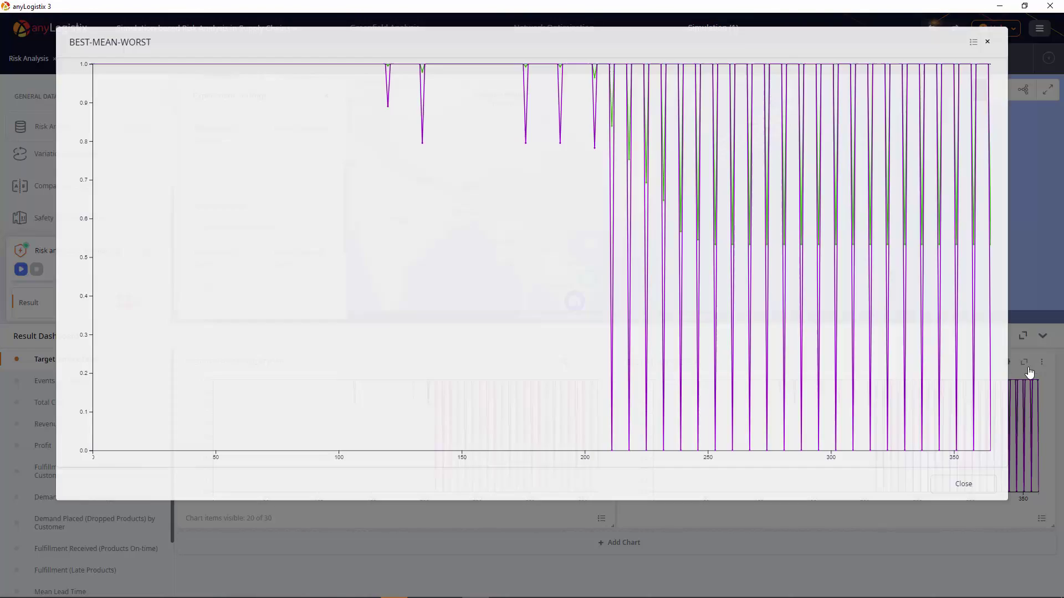
left_click(973, 44)
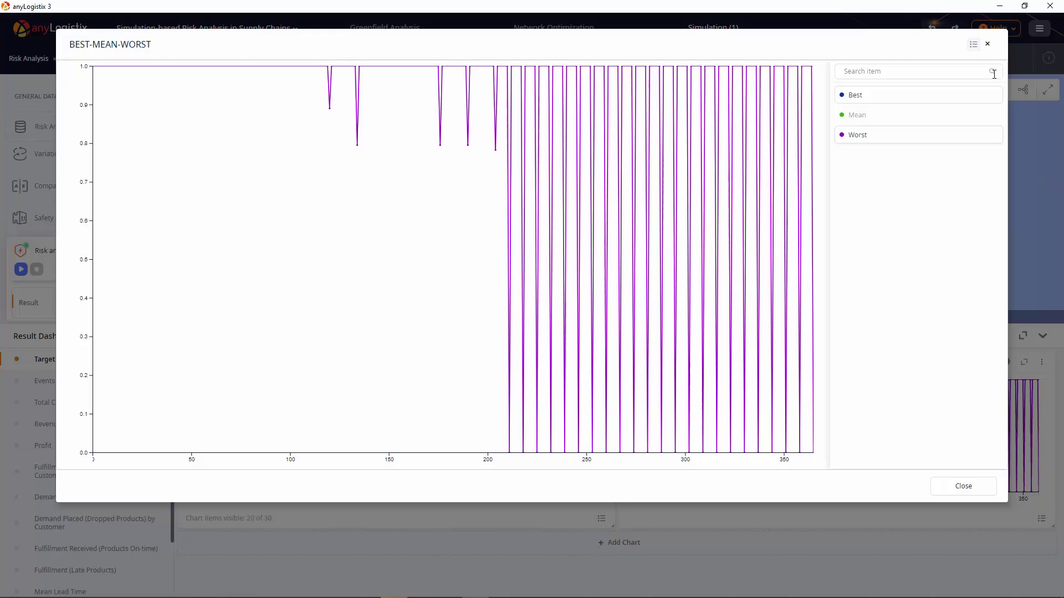
left_click(987, 44)
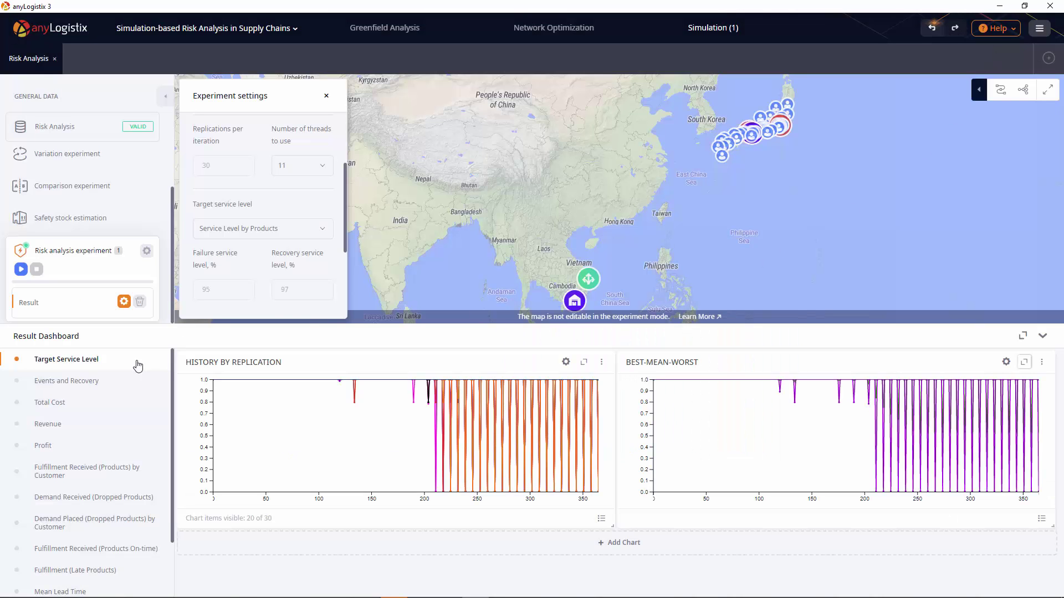
Step: Show Events and Recovery results and inspect the Events Table at full size
left_click(119, 379)
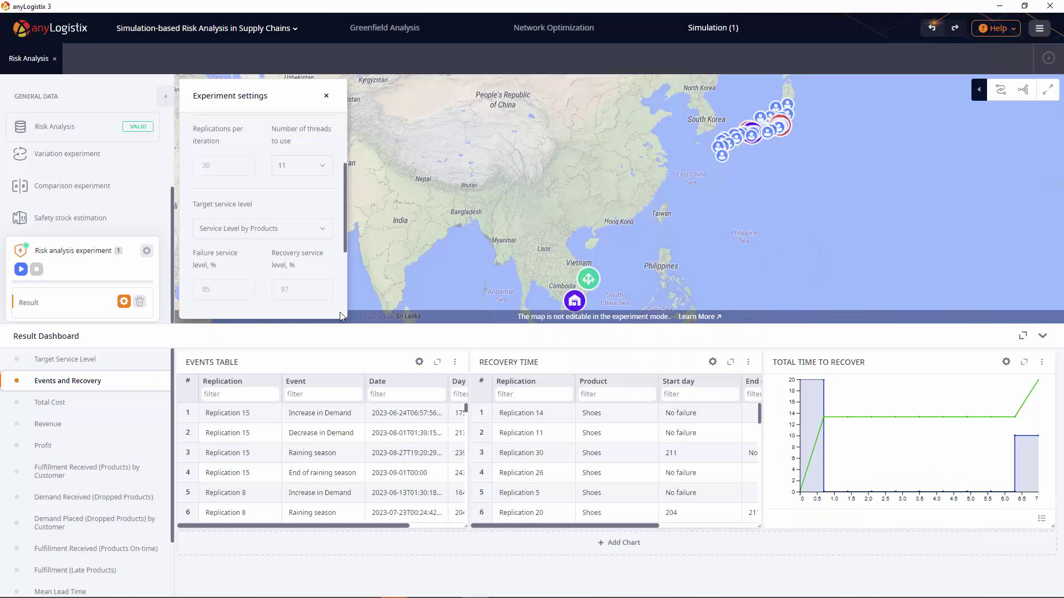
left_click(437, 361)
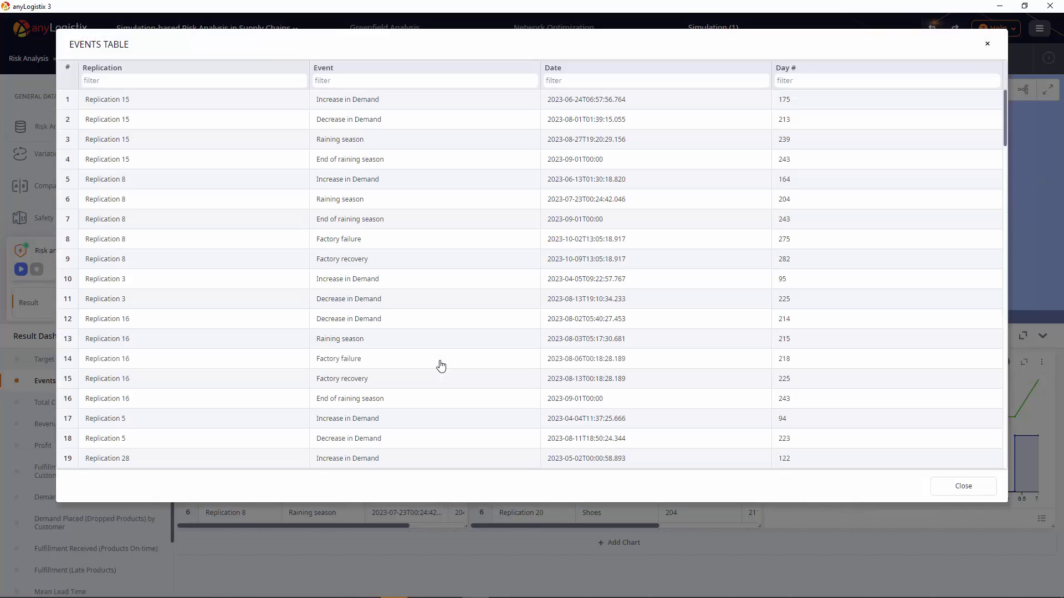
scroll(441, 366, "down", 15)
scroll(440, 365, "down", 20)
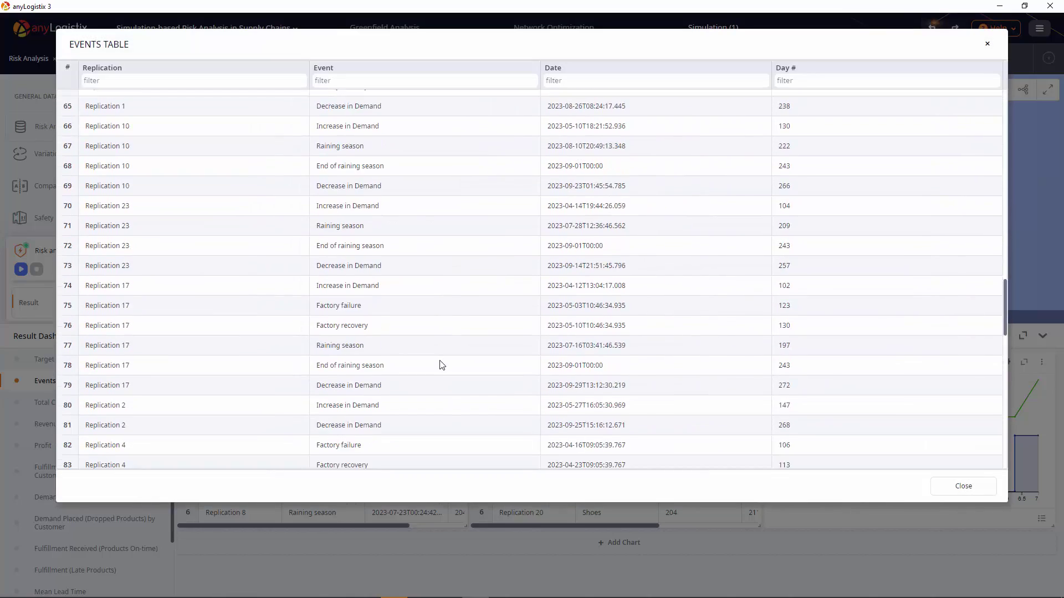
key("Escape")
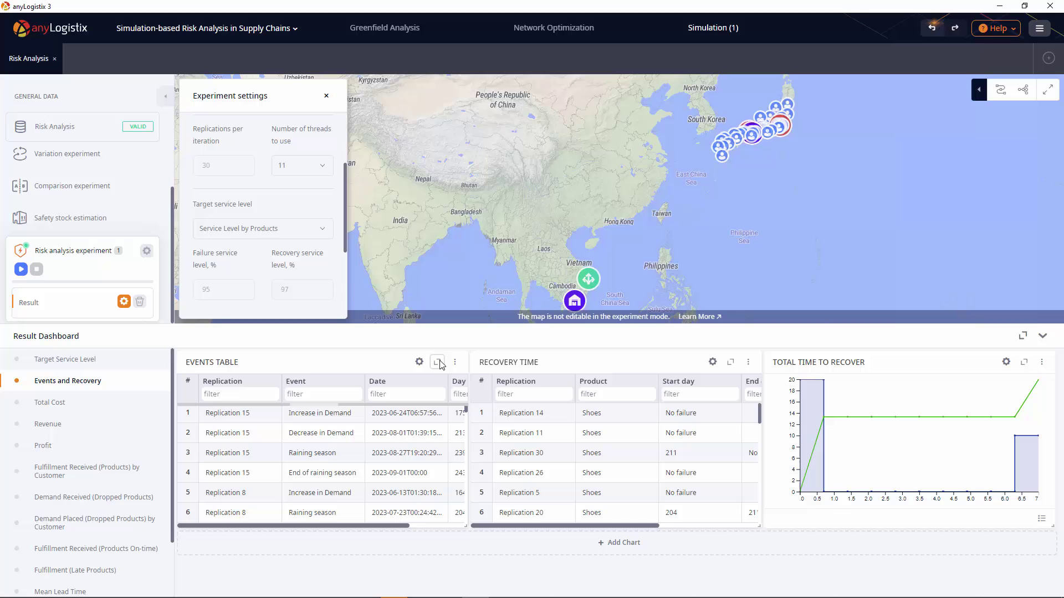
Step: Inspect the Recovery Time table at full size, then switch to Total Cost results
left_click(730, 362)
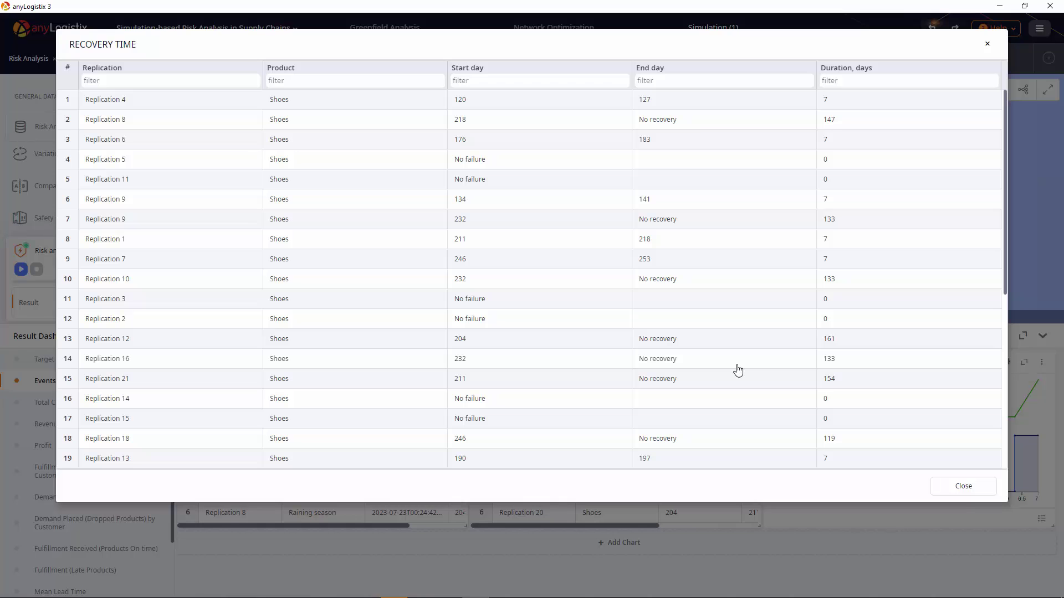
key("Escape")
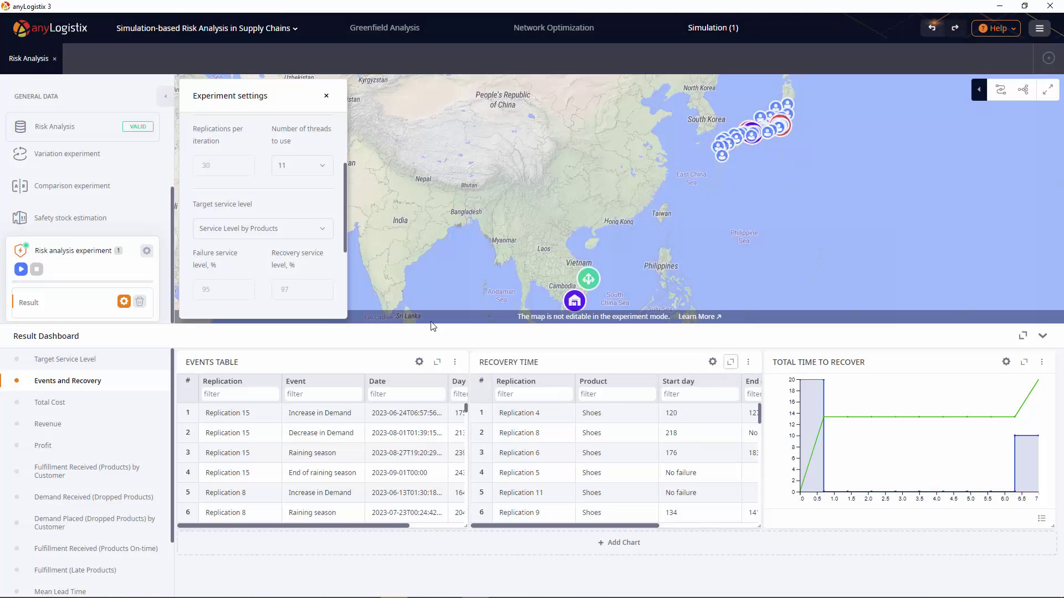
left_click(153, 404)
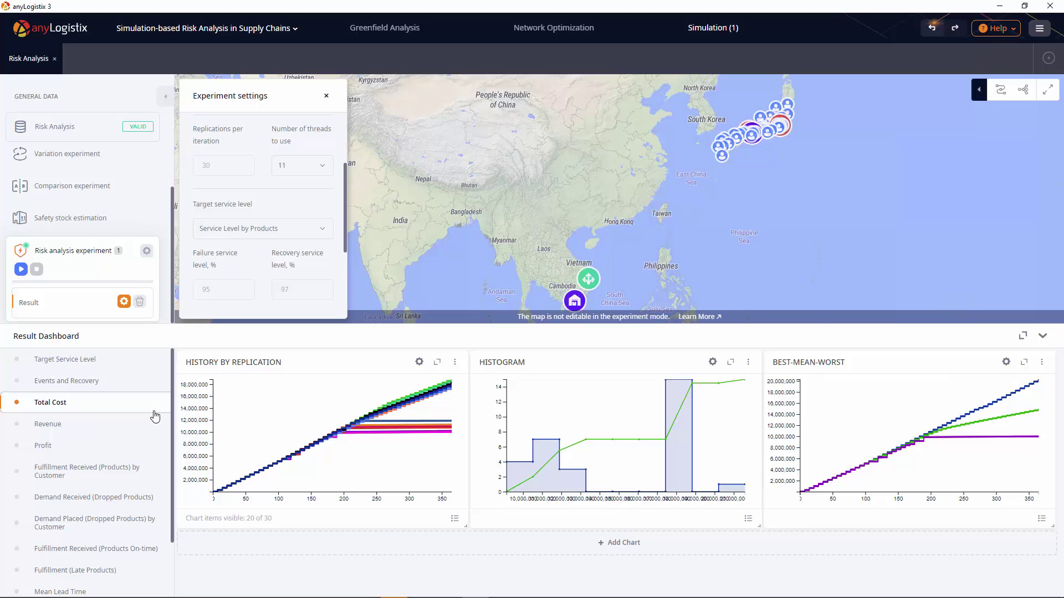
Step: View Revenue, Profit, Fulfillment Received, Demand Dropped, On-time and Late Products results in turn
left_click(155, 426)
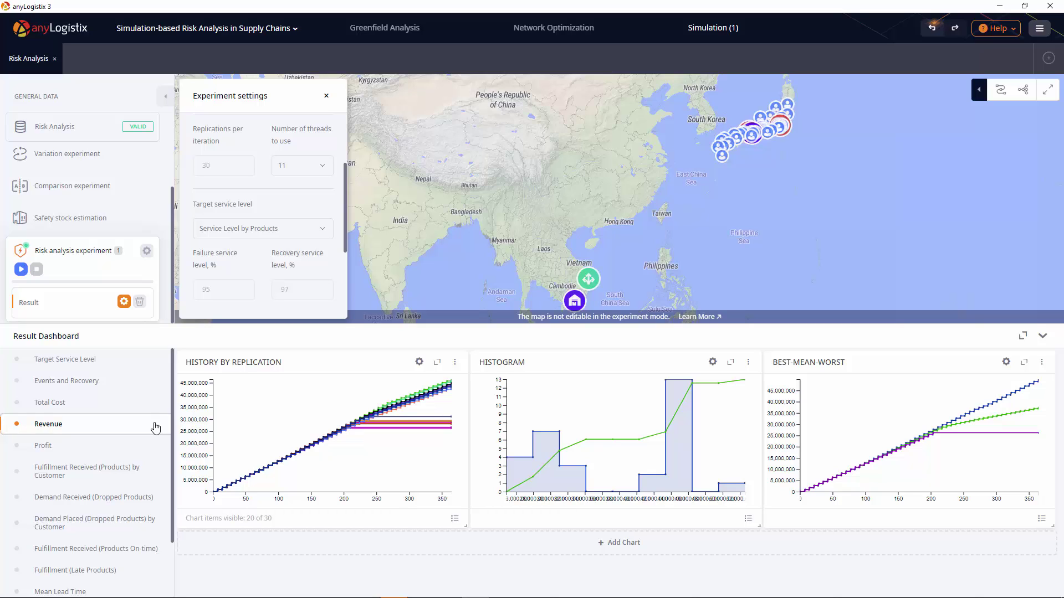
left_click(149, 446)
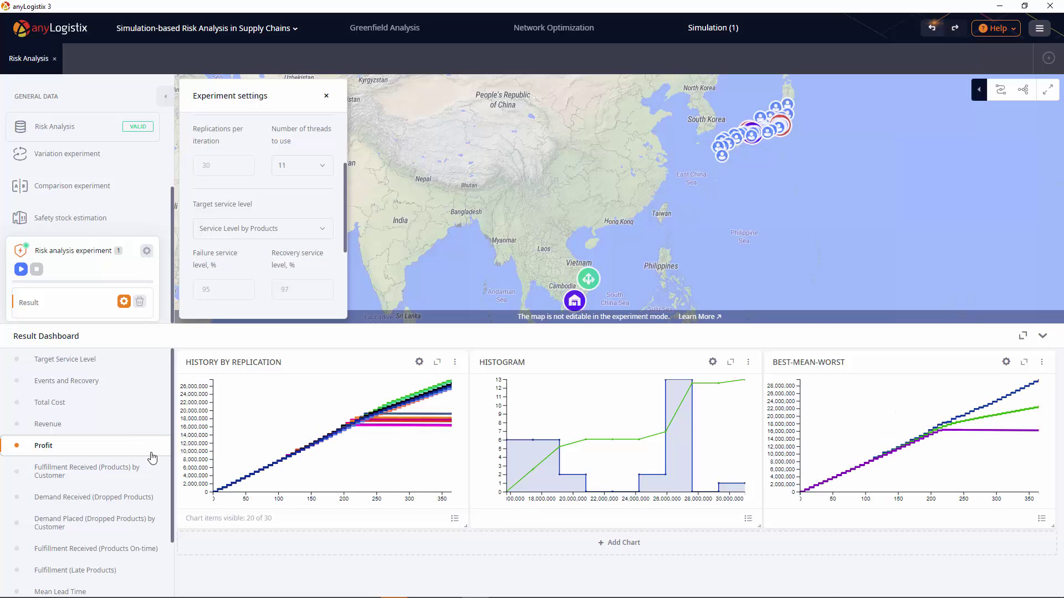
left_click(154, 471)
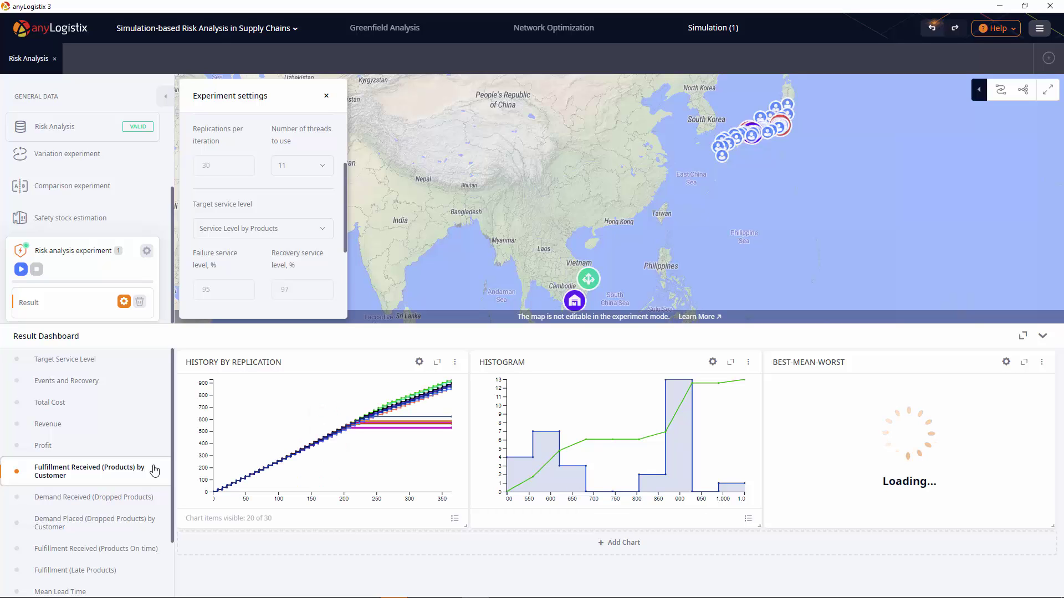
left_click(155, 497)
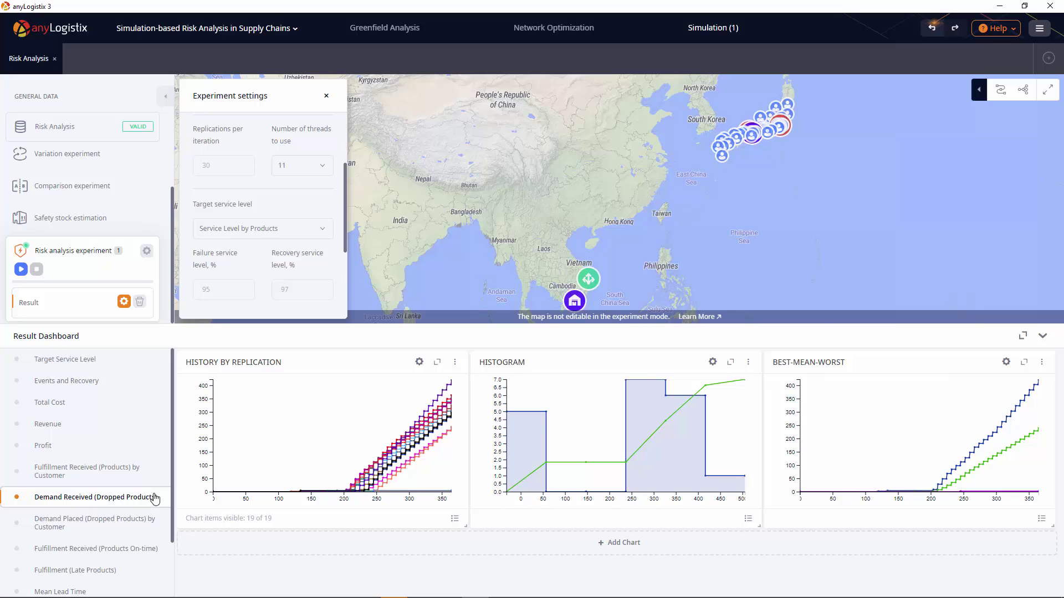
left_click(156, 520)
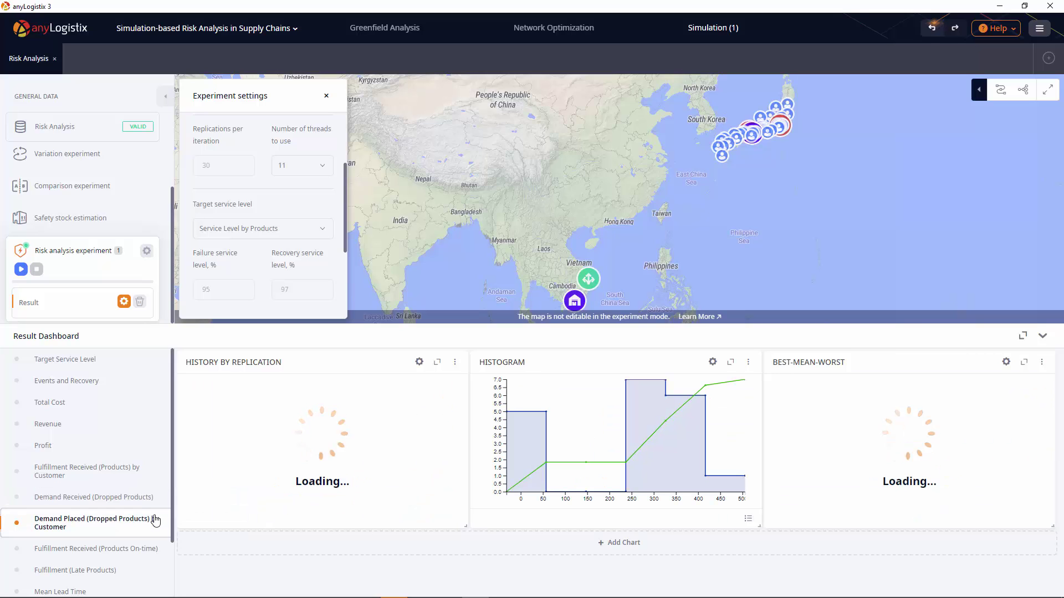
left_click(154, 550)
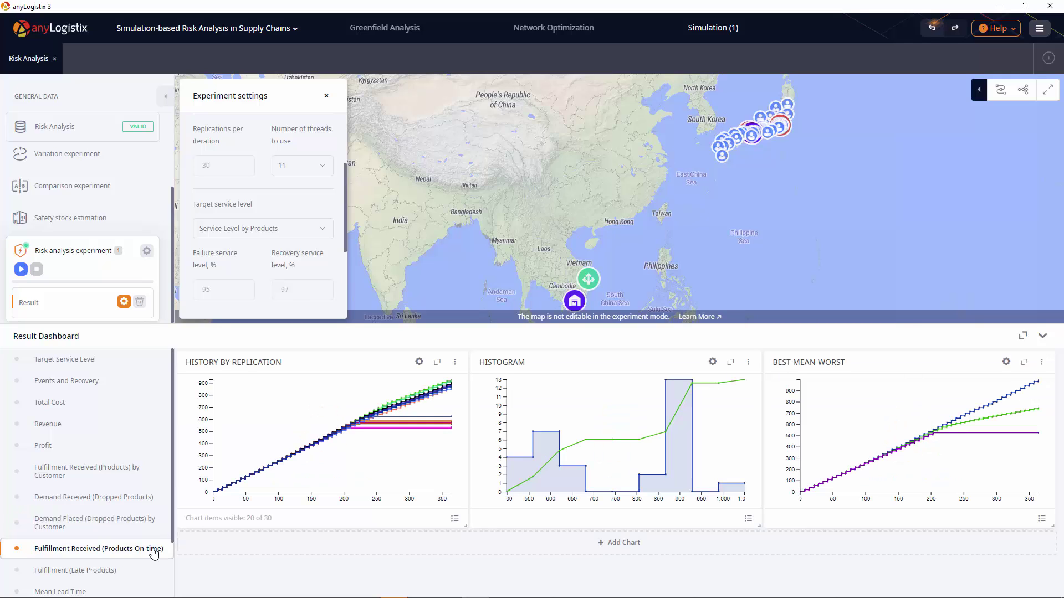
left_click(154, 571)
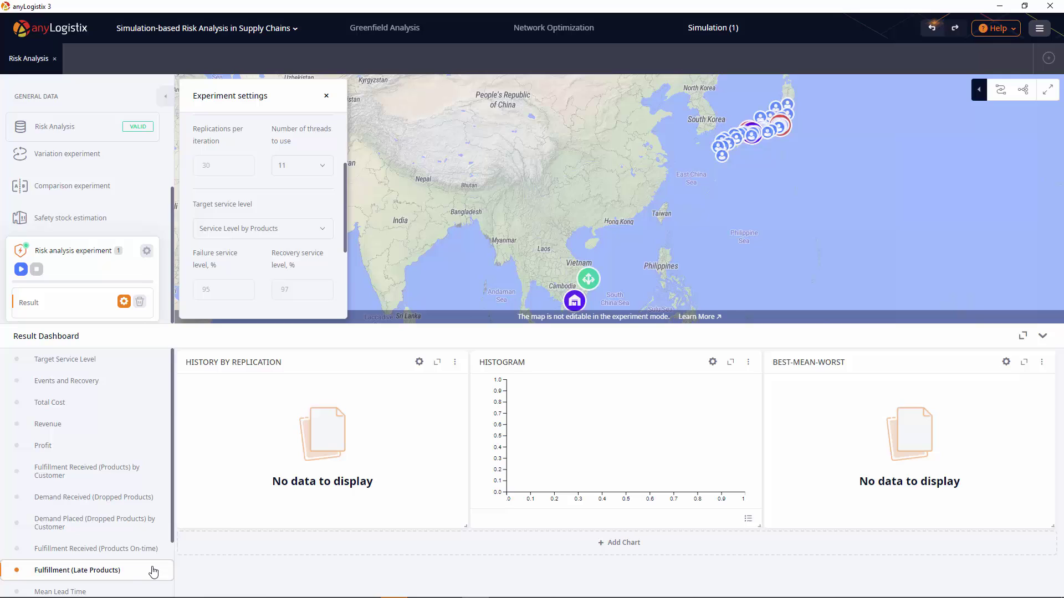
Step: View Mean Lead Time and Max Lead Time results, then Bullwhip Effect by Product
scroll(154, 572, "down", 3)
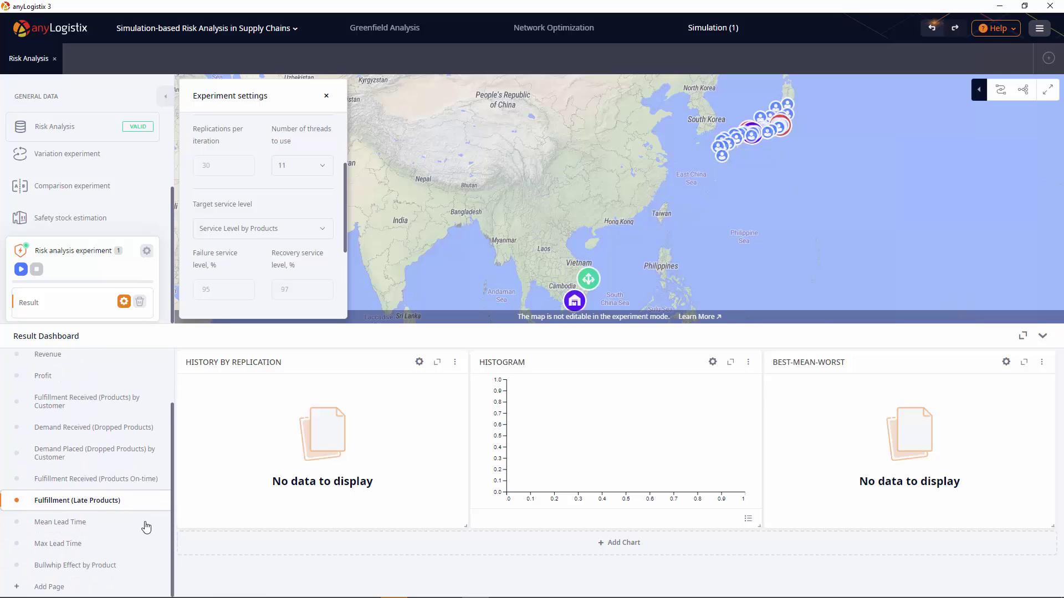
left_click(146, 524)
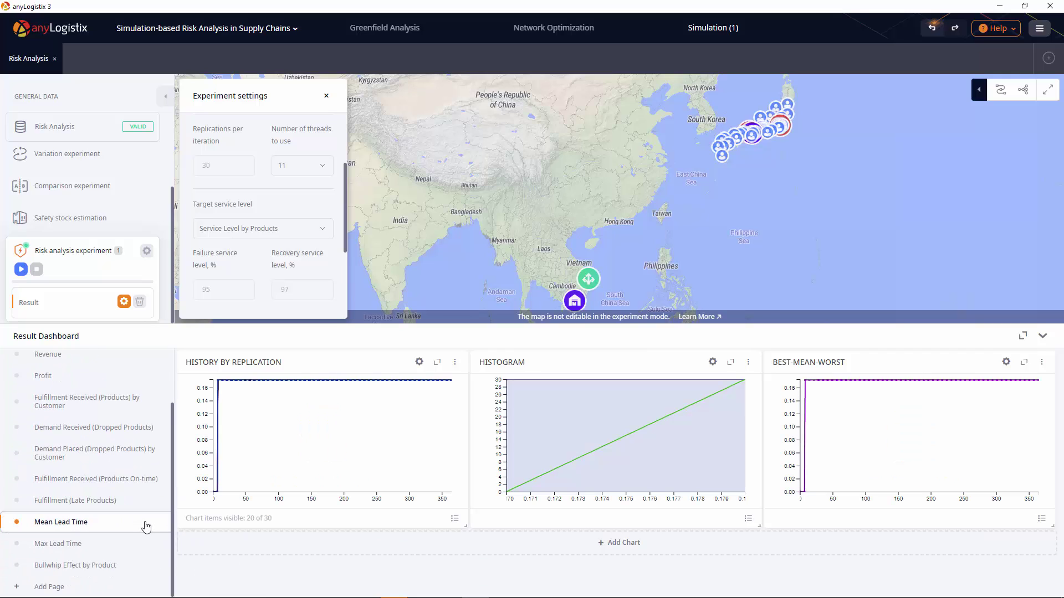
left_click(154, 546)
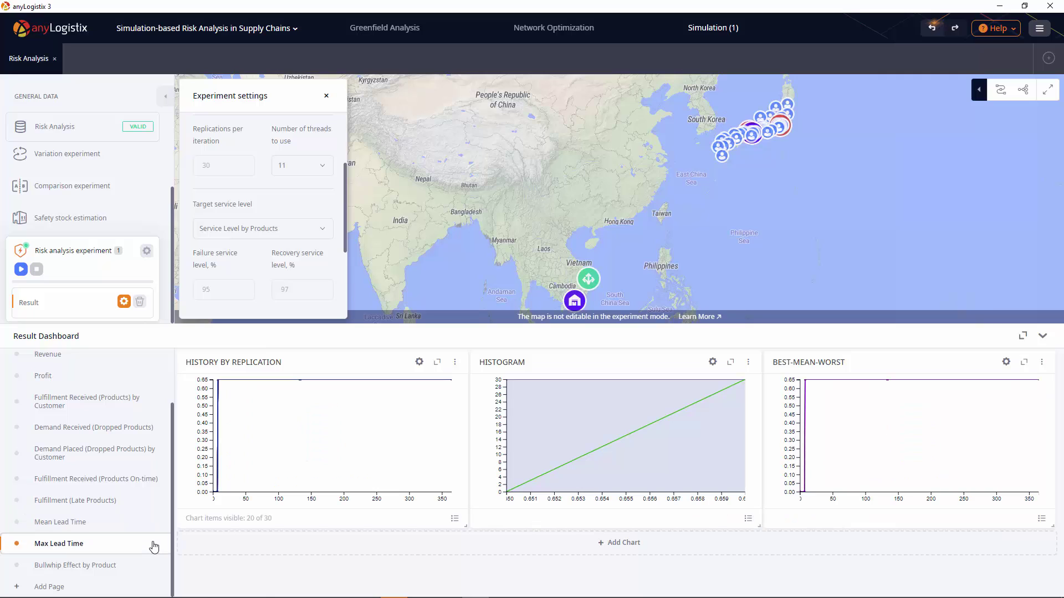
left_click(150, 565)
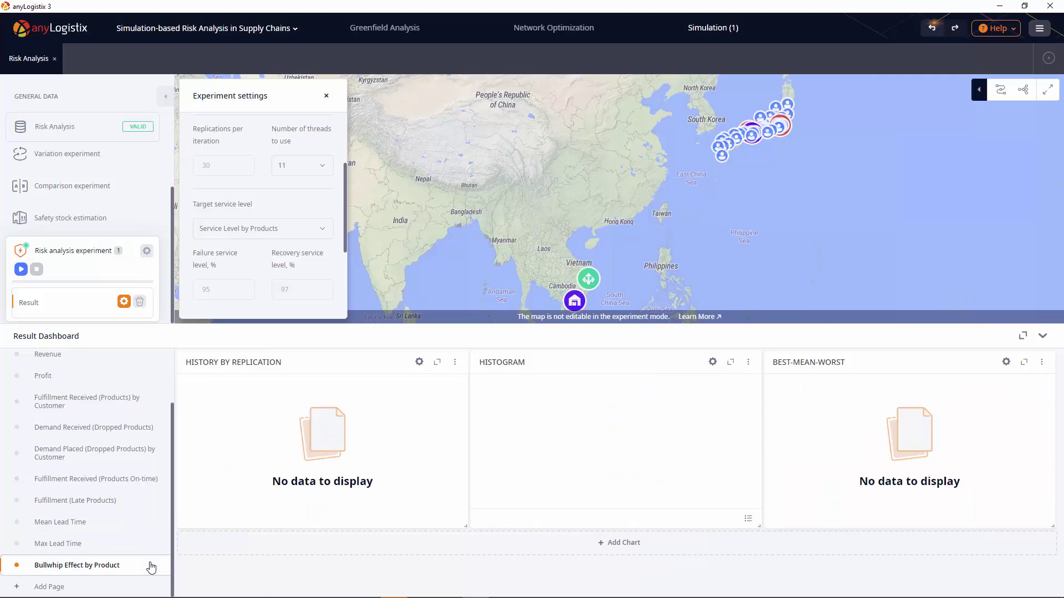